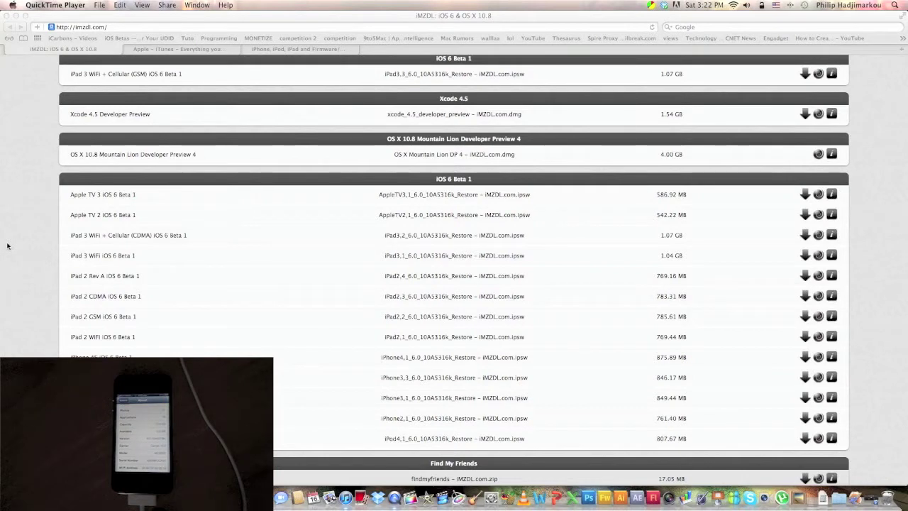
Step: Open the Apple iTunes download page in the browser
{"action": "left_click", "coordinate": [61, 180]}
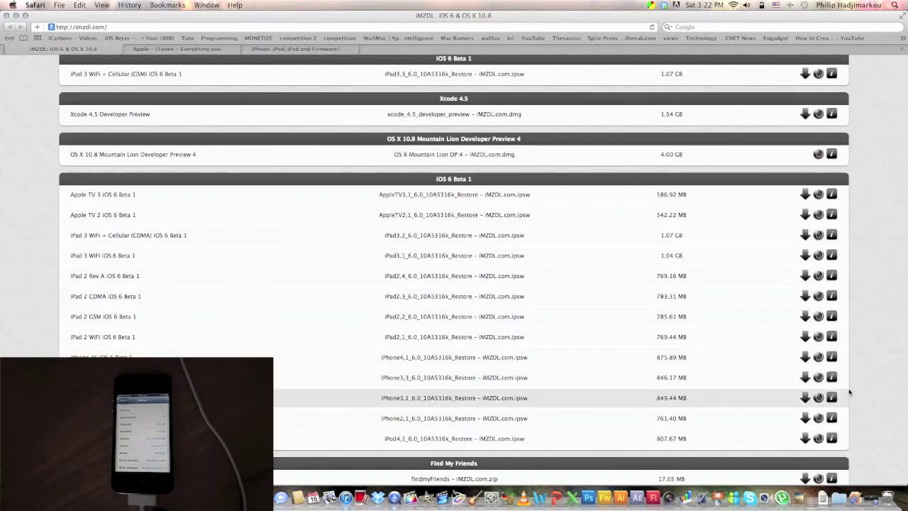
{"action": "left_click", "coordinate": [212, 50]}
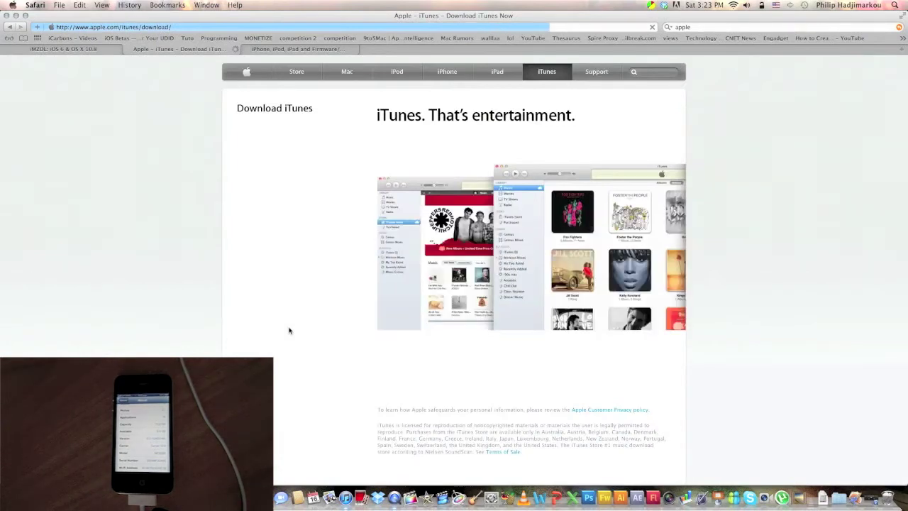
Step: On the felixbruns firmware page, examine the iPhone / iPod touch / iPad / Apple TV firmware list for the device's version, leaving the selection as is
{"action": "left_click", "coordinate": [287, 50]}
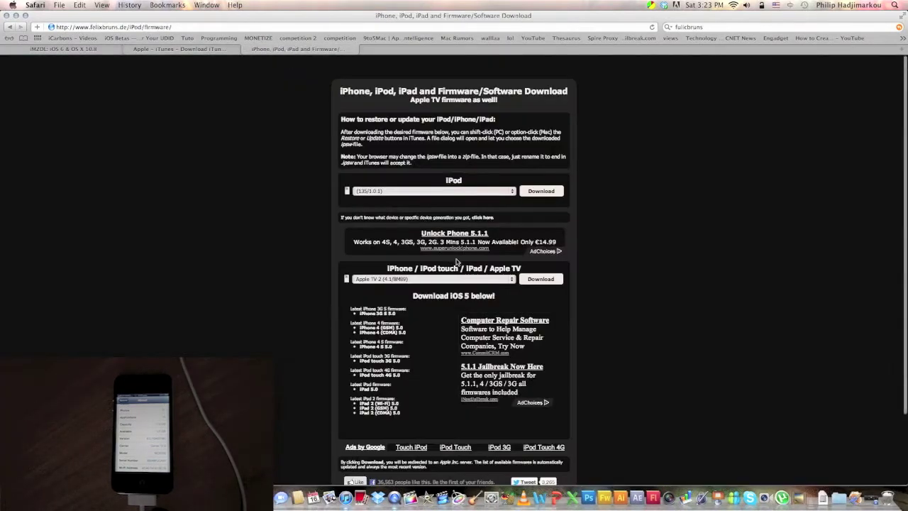
{"action": "left_click", "coordinate": [507, 281]}
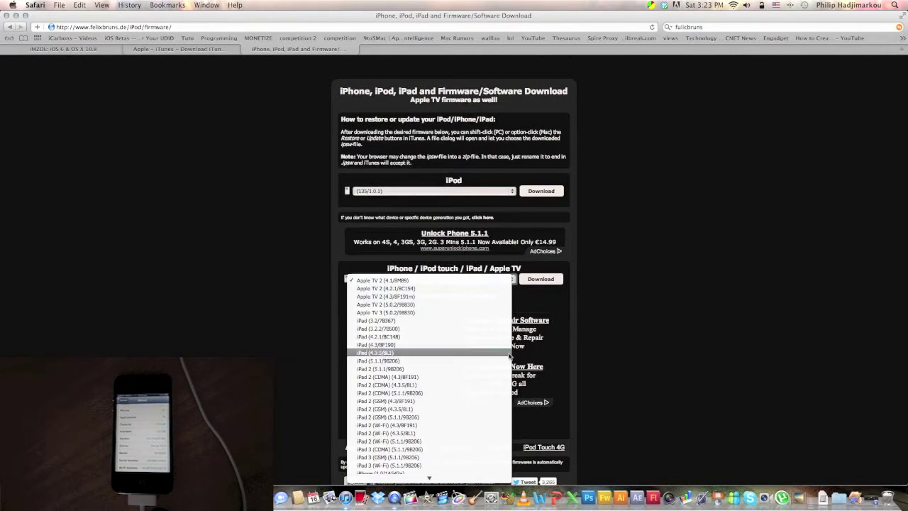
{"action": "scroll", "coordinate": [454, 387], "scroll_direction": "down", "scroll_amount": 5}
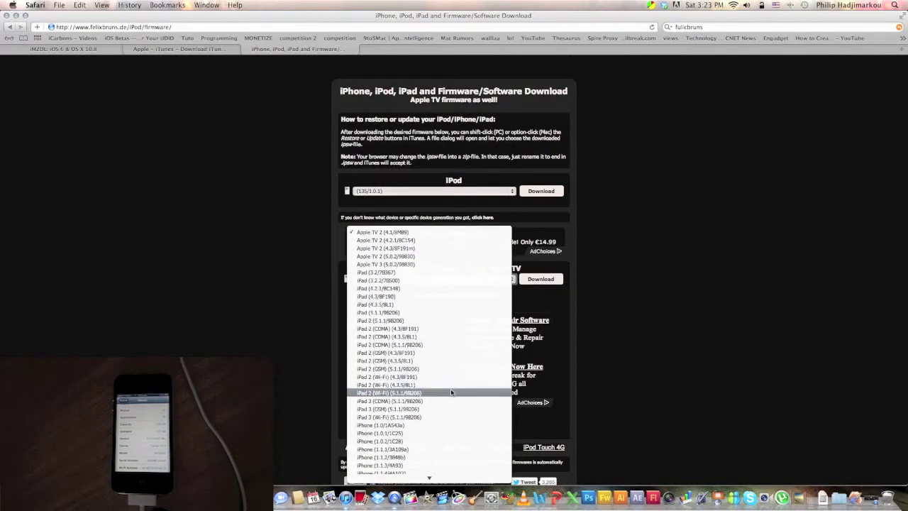
{"action": "scroll", "coordinate": [426, 398], "scroll_direction": "down", "scroll_amount": 10}
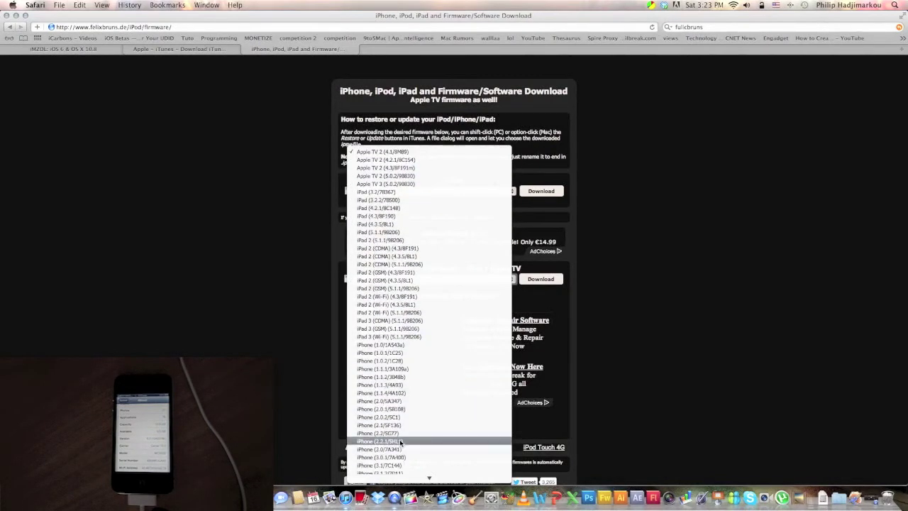
{"action": "scroll", "coordinate": [399, 420], "scroll_direction": "down", "scroll_amount": 15}
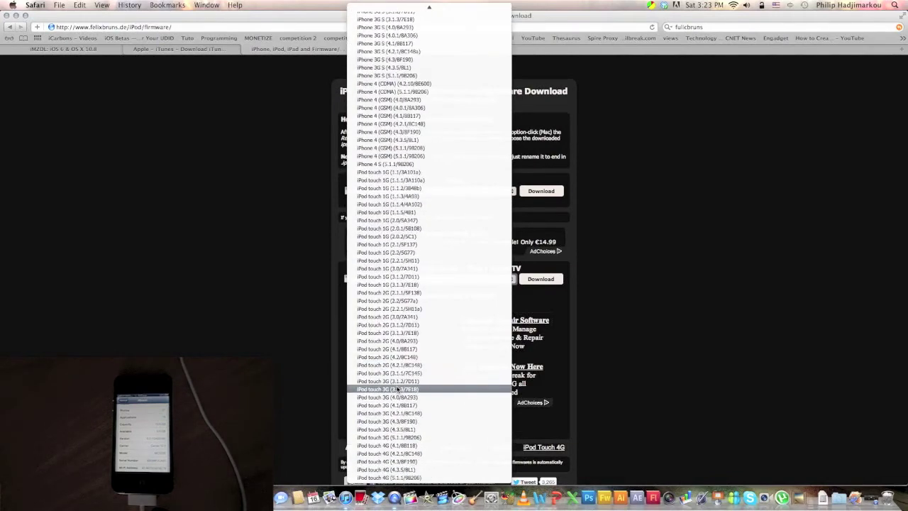
{"action": "scroll", "coordinate": [399, 389], "scroll_direction": "up", "scroll_amount": 3}
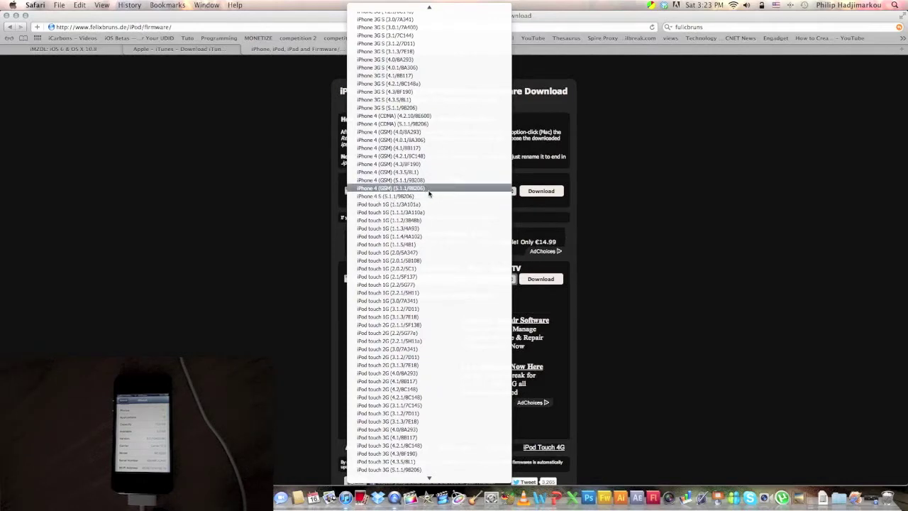
{"action": "left_click", "coordinate": [835, 216]}
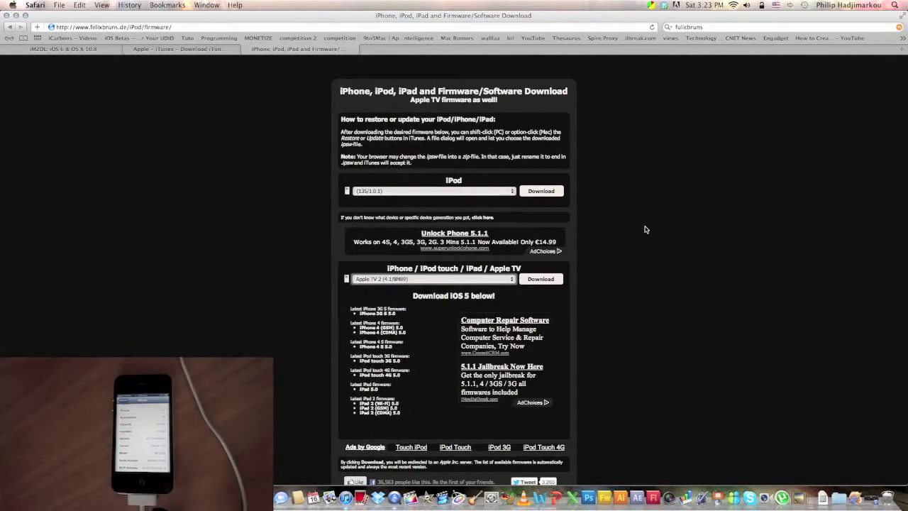
Step: Minimize the browser window and switch to iTunes
{"action": "left_click", "coordinate": [16, 15]}
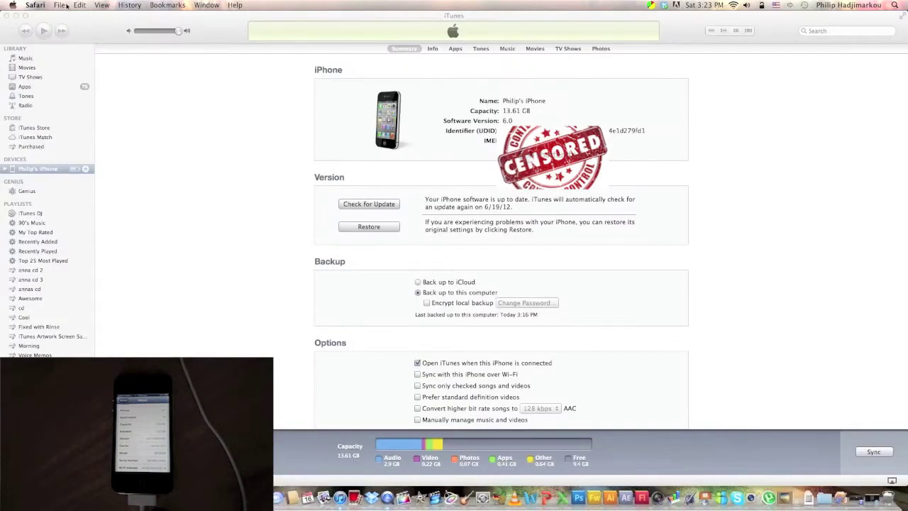
{"action": "left_click", "coordinate": [66, 5]}
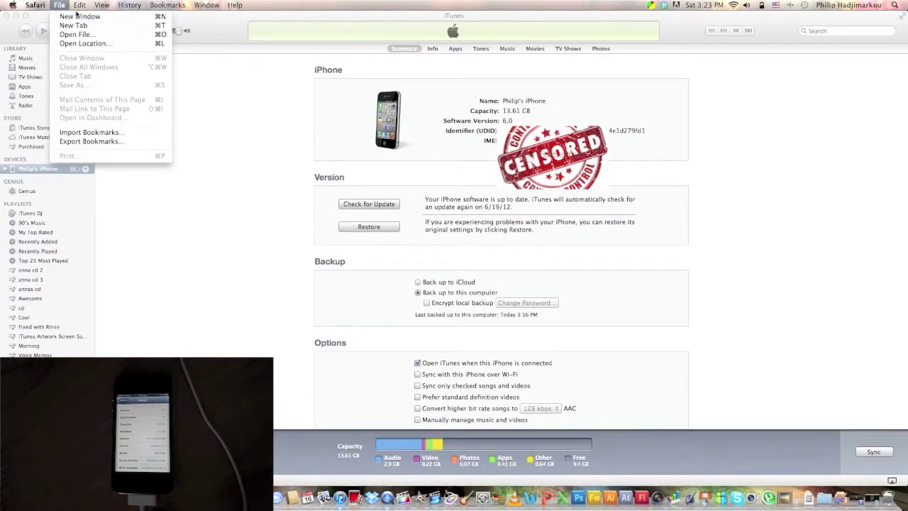
{"action": "left_click", "coordinate": [9, 44]}
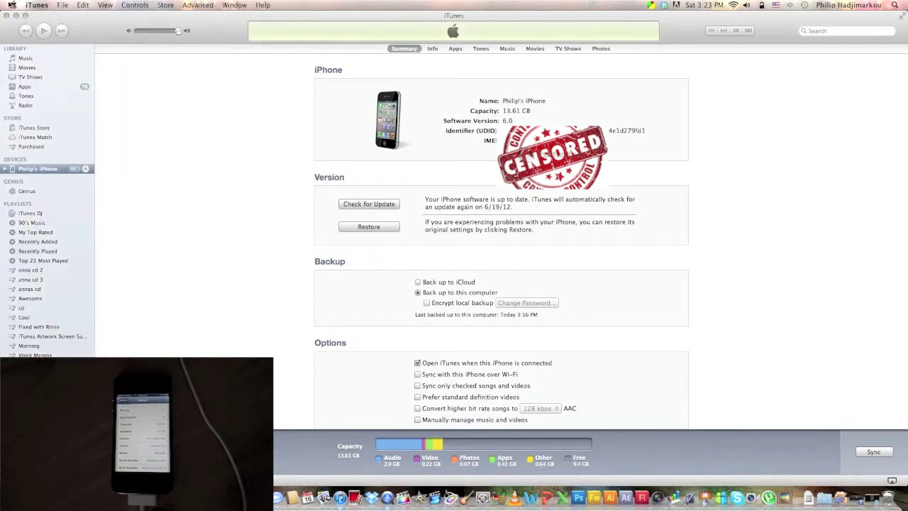
{"action": "left_click", "coordinate": [11, 5]}
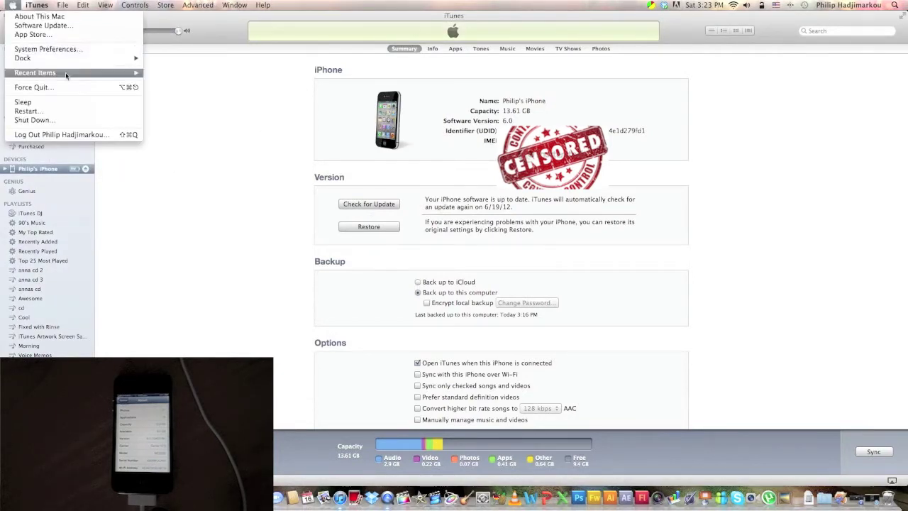
{"action": "mouse_move", "coordinate": [37, 5]}
{"action": "left_click", "coordinate": [81, 32]}
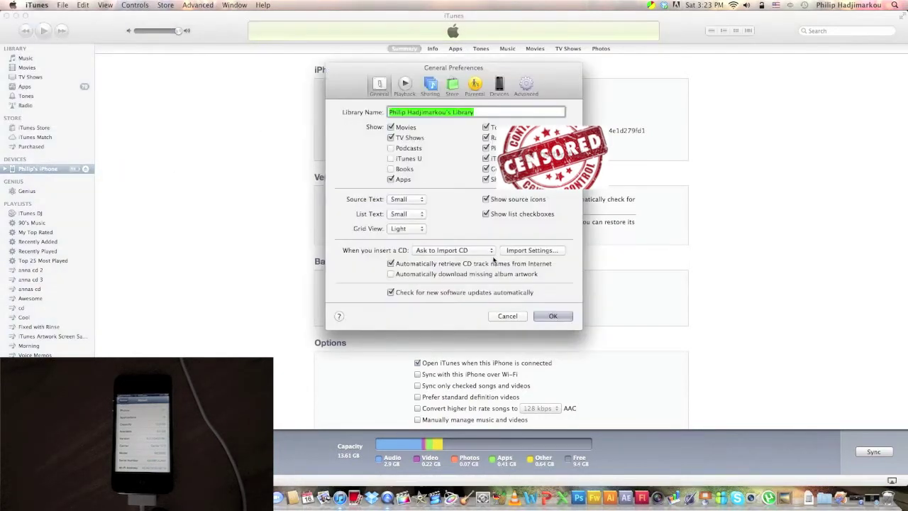
{"action": "left_click", "coordinate": [548, 316]}
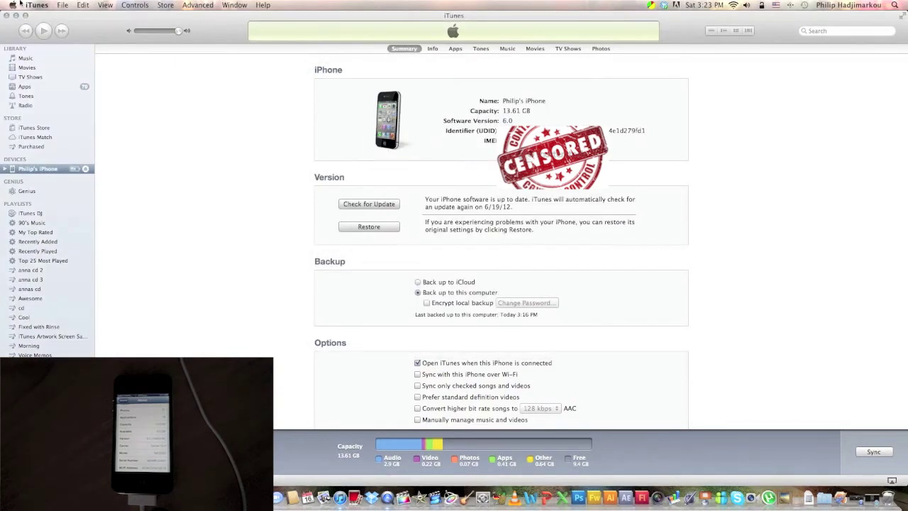
Step: Check the installed iTunes version in the program's About window and close it
{"action": "left_click", "coordinate": [37, 5]}
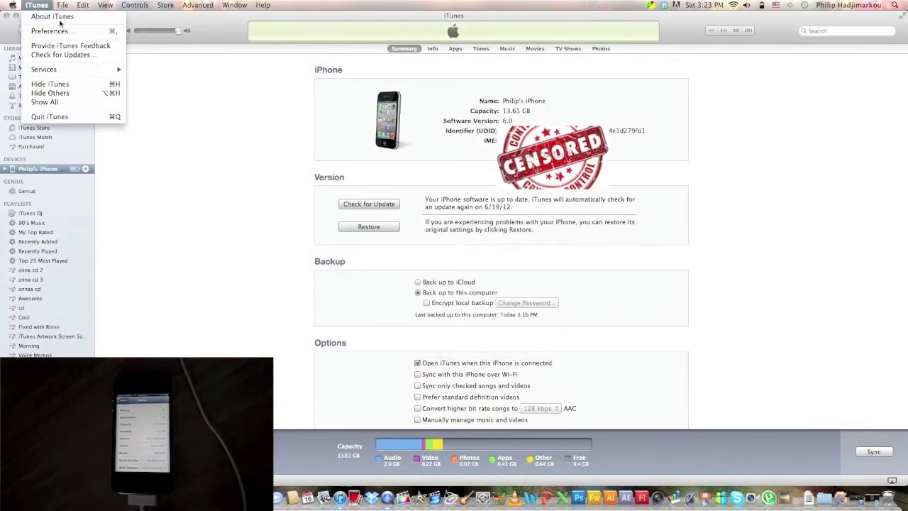
{"action": "left_click", "coordinate": [56, 16]}
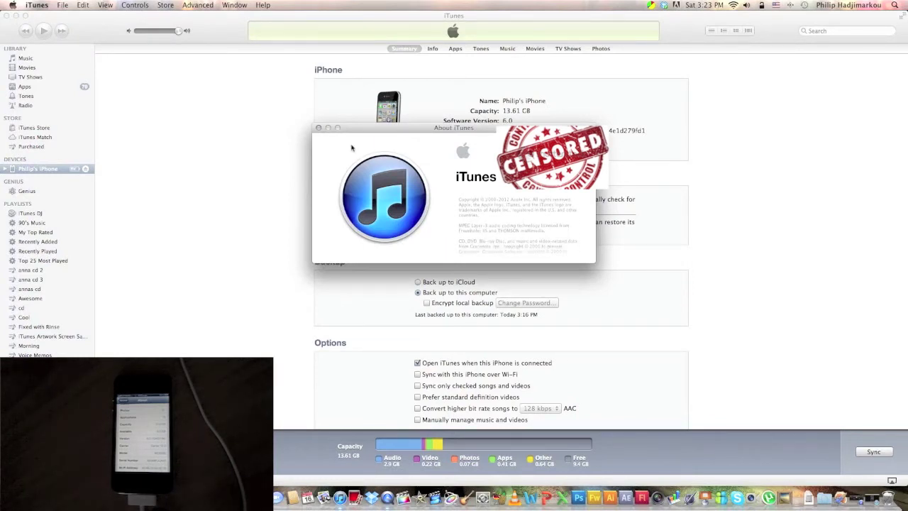
{"action": "left_click", "coordinate": [318, 128]}
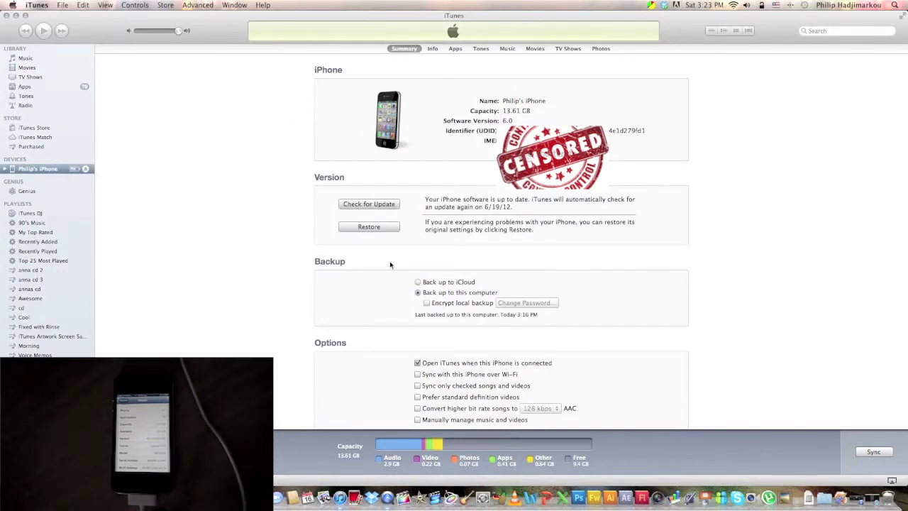
Step: Back up the connected iPhone to this computer
{"action": "right_click", "coordinate": [36, 172]}
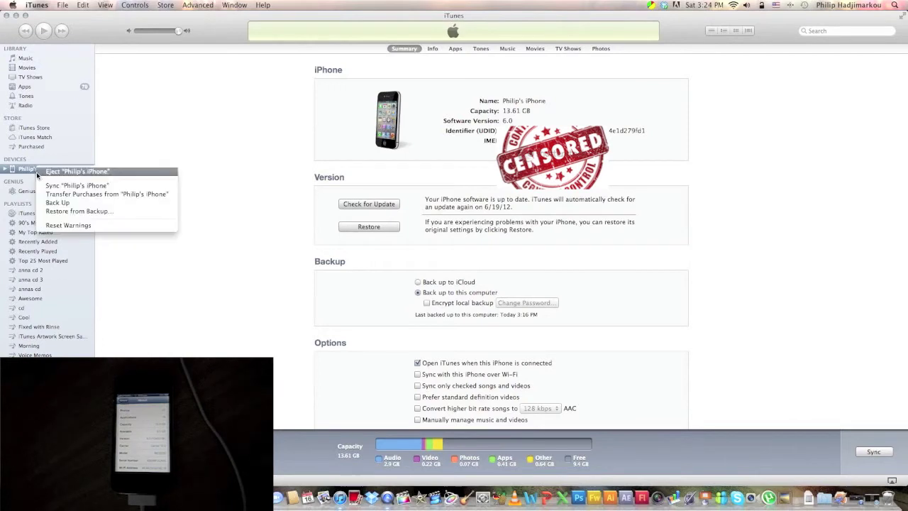
{"action": "left_click", "coordinate": [70, 202]}
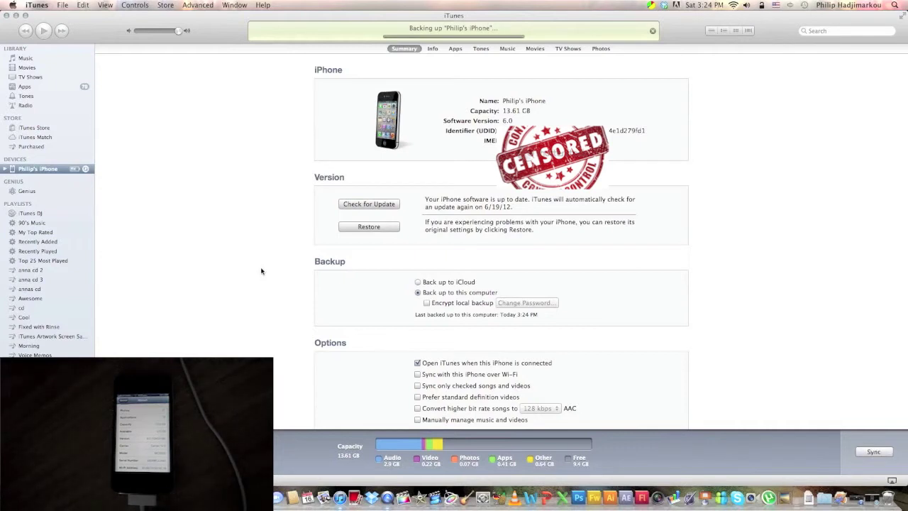
{"action": "right_click", "coordinate": [42, 173]}
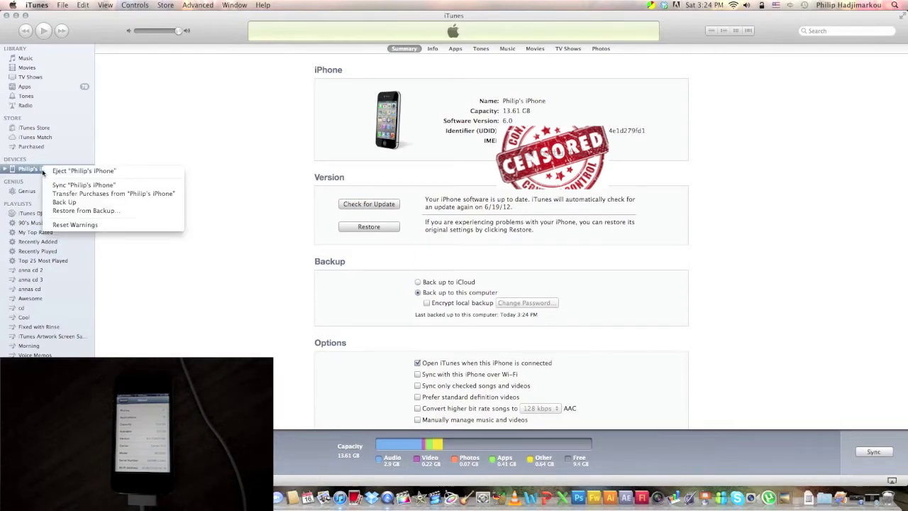
{"action": "left_click", "coordinate": [175, 246]}
Step: Sync the iPhone with the library and dismiss the warnings about items that could not be copied
{"action": "left_click", "coordinate": [861, 453]}
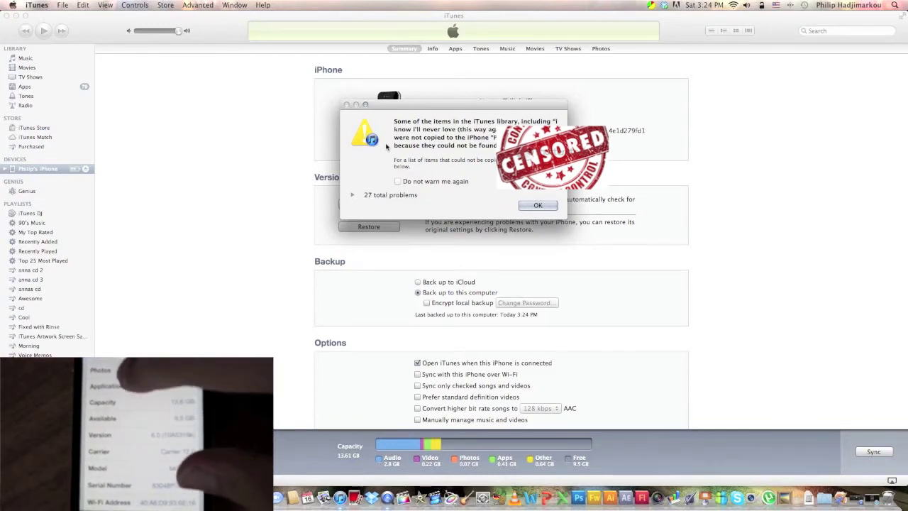
{"action": "left_click", "coordinate": [533, 205]}
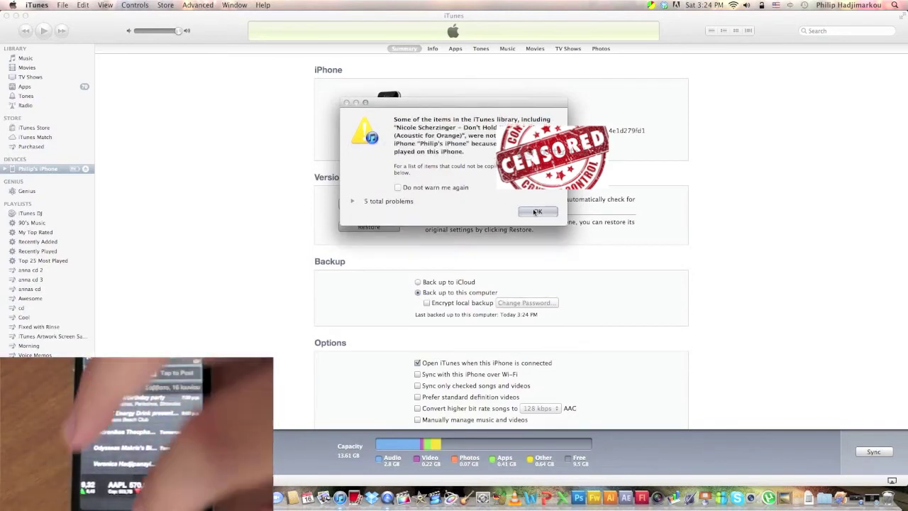
{"action": "left_click", "coordinate": [536, 212]}
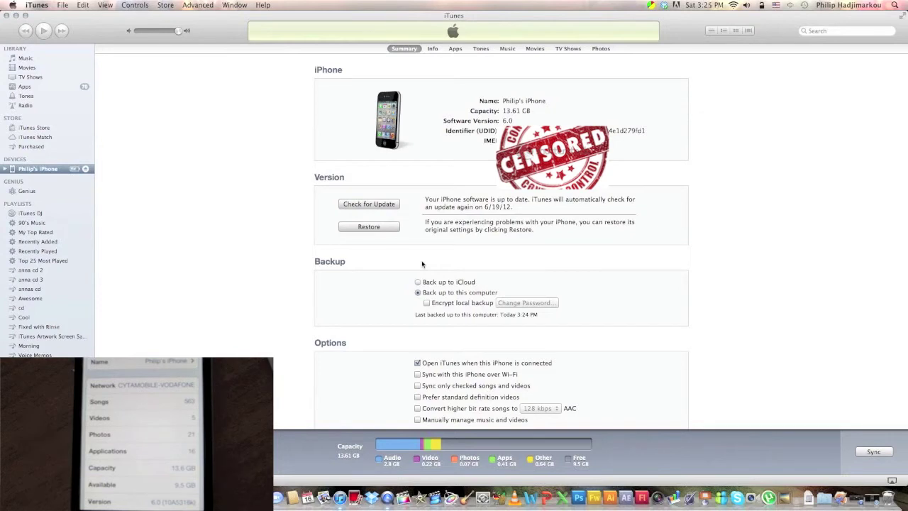
Step: Restore the iPhone using the firmware file iPhone3,1_5.1.1_9B206_Restore.ipsw from the Desktop and confirm the erase
{"action": "left_click", "coordinate": [369, 226], "text": "alt"}
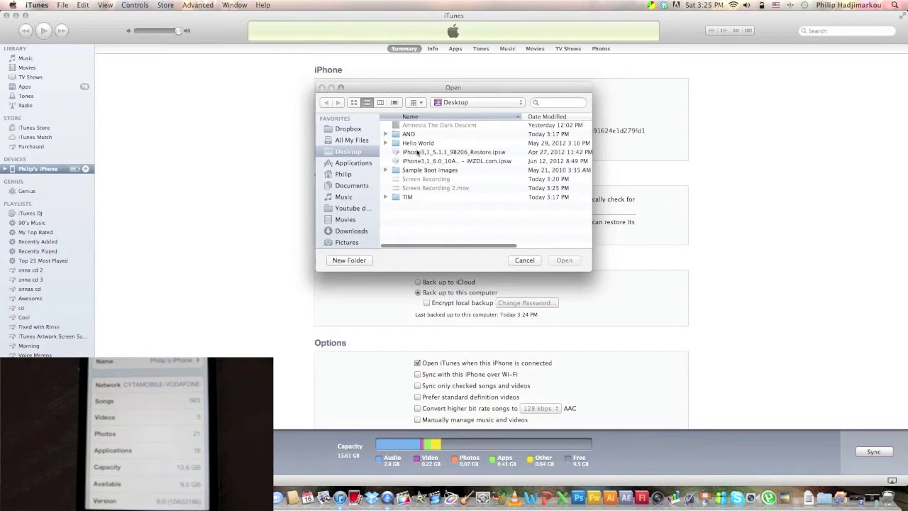
{"action": "left_click", "coordinate": [445, 151]}
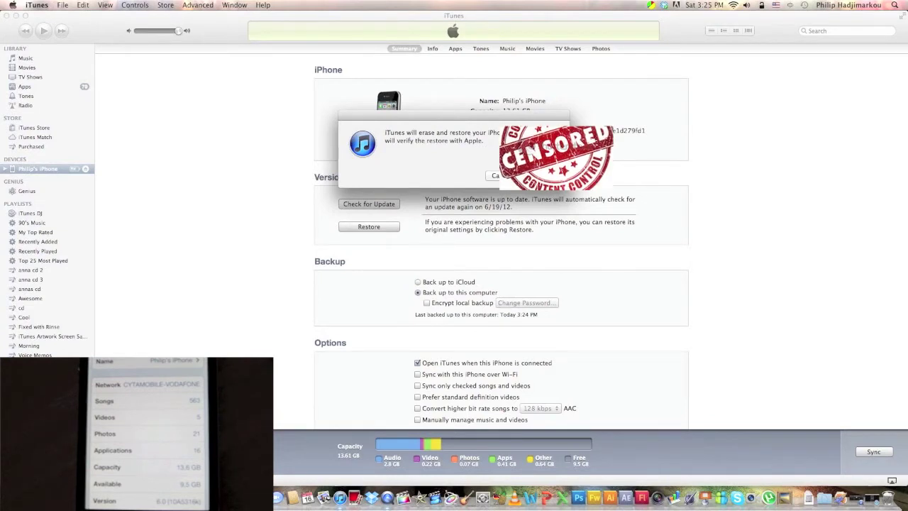
{"action": "left_click", "coordinate": [545, 175]}
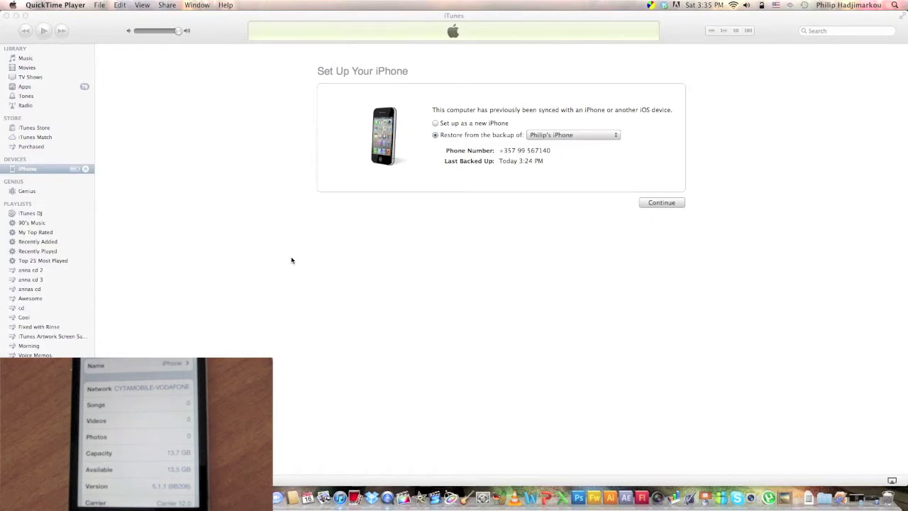
Step: Set up the device as a new iPhone with automatic syncing of contacts, calendars, bookmarks, notes, email accounts and applications turned off
{"action": "left_click", "coordinate": [464, 125]}
{"action": "left_click", "coordinate": [653, 203]}
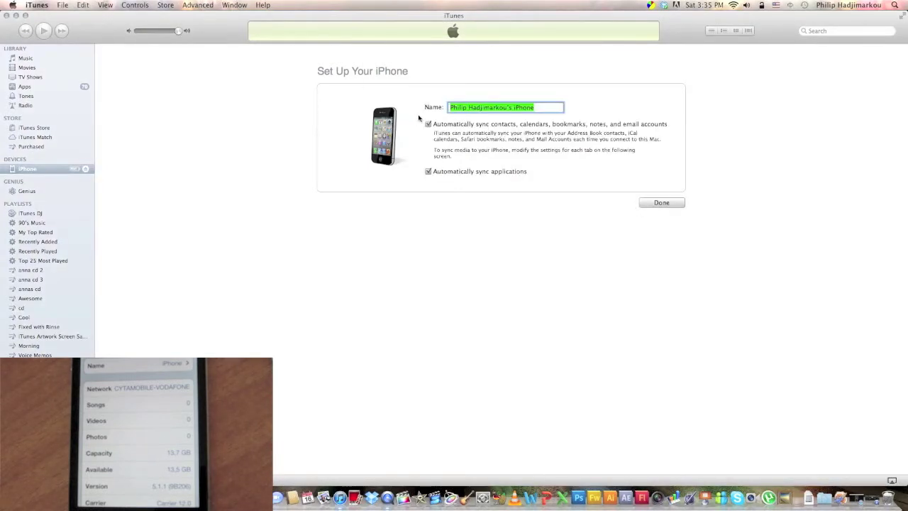
{"action": "left_click", "coordinate": [429, 124]}
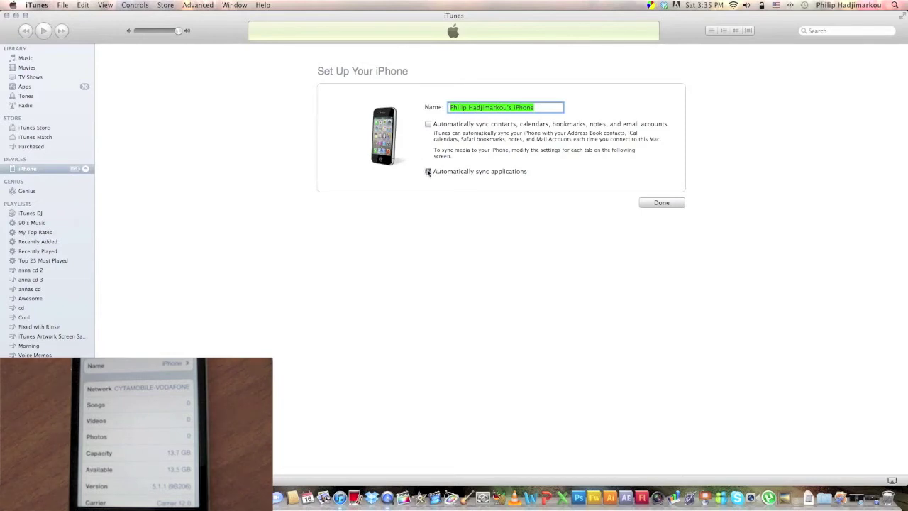
{"action": "left_click", "coordinate": [427, 171]}
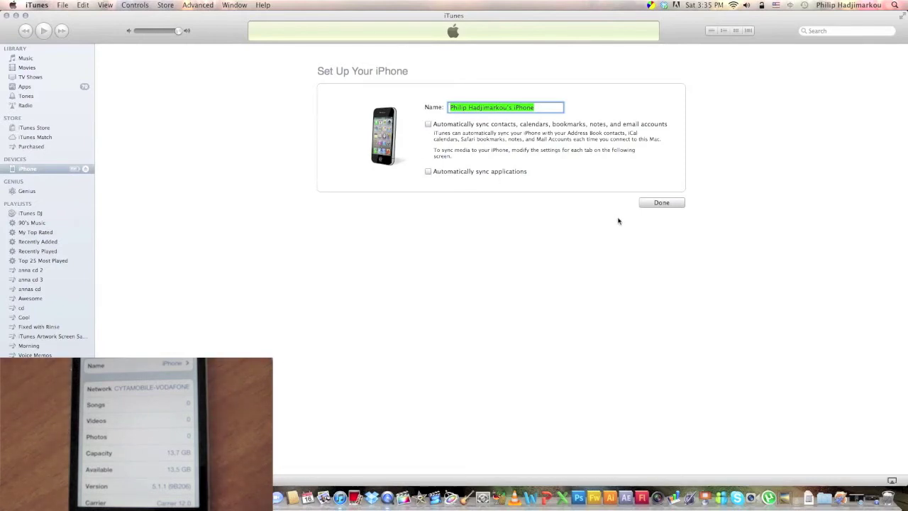
{"action": "left_click", "coordinate": [667, 202]}
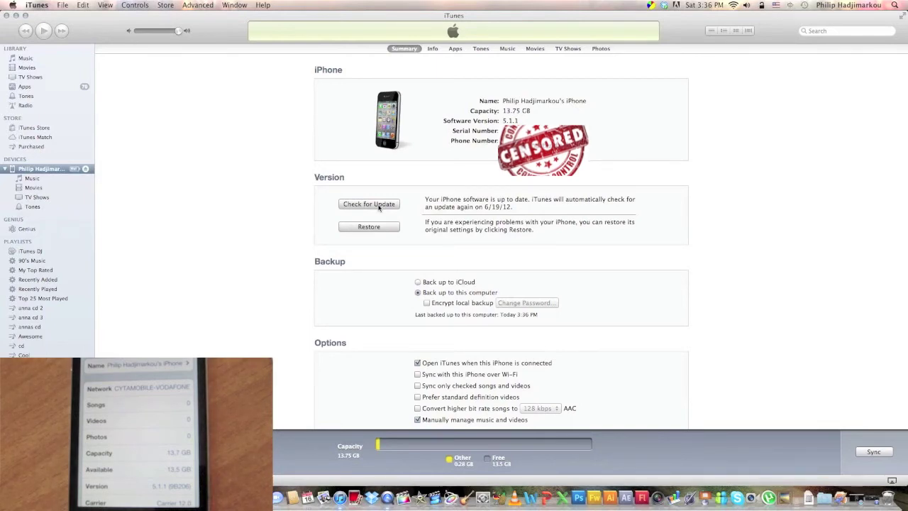
Step: Update the iPhone with iPhone3,1_6.0_10A5316k_Restore - iMZDL.com.ipsw from the Desktop, confirm the update, and reopen the device's summary
{"action": "left_click", "coordinate": [369, 204], "text": "alt"}
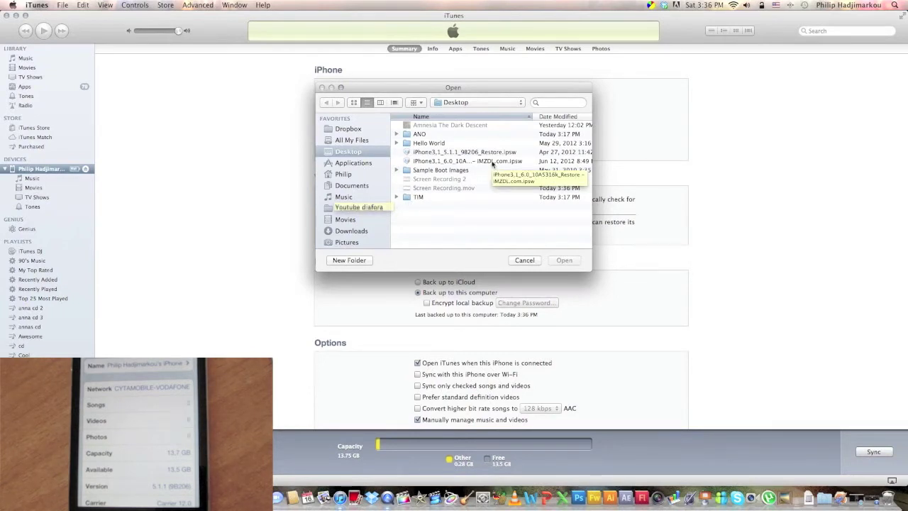
{"action": "left_click", "coordinate": [492, 163]}
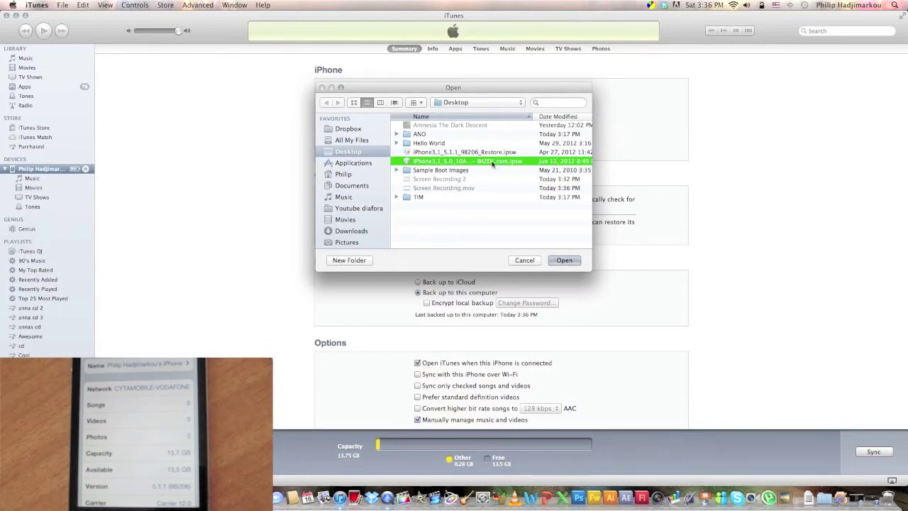
{"action": "double_click", "coordinate": [492, 163]}
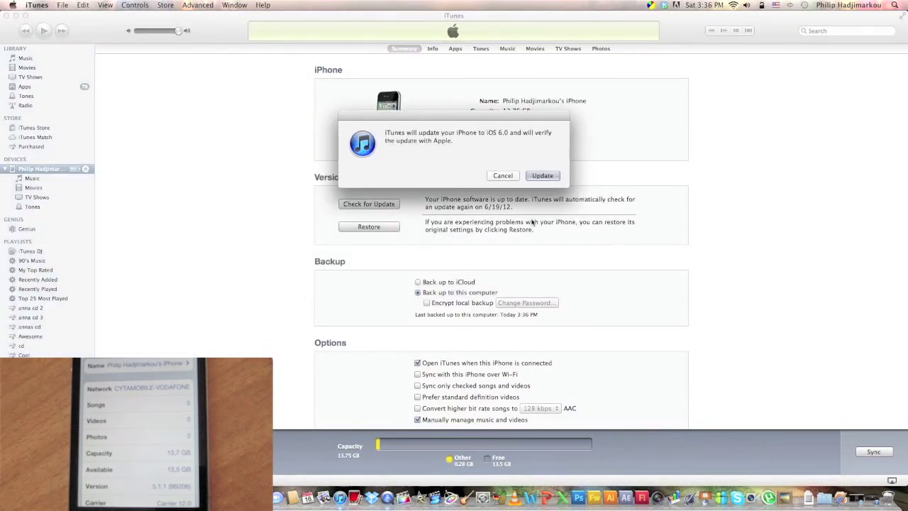
{"action": "left_click", "coordinate": [542, 176]}
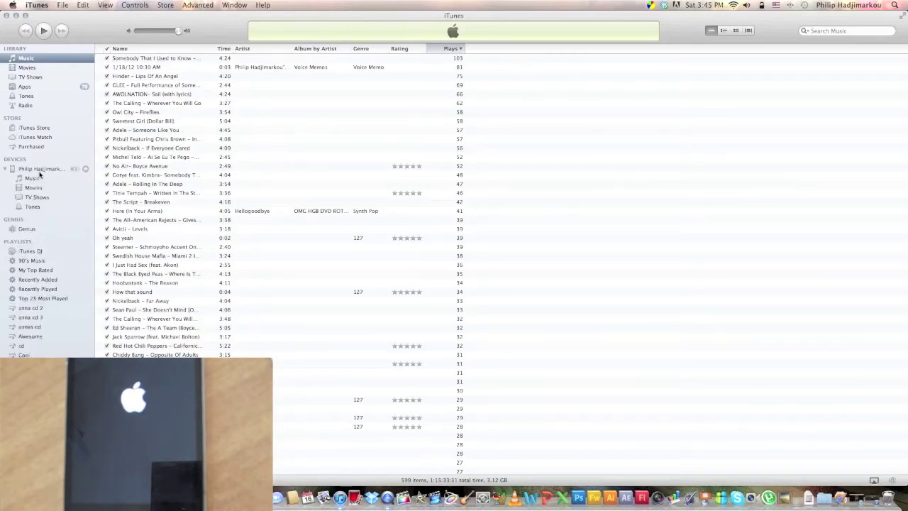
{"action": "left_click", "coordinate": [40, 169]}
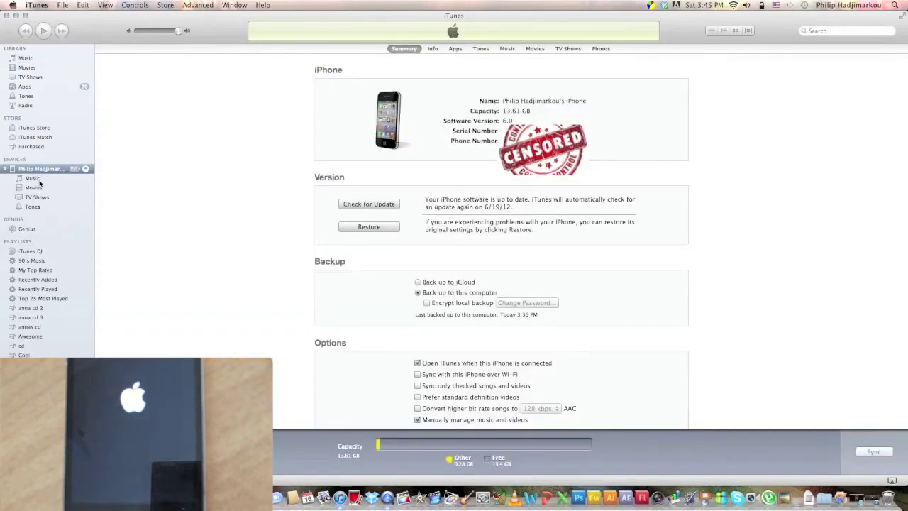